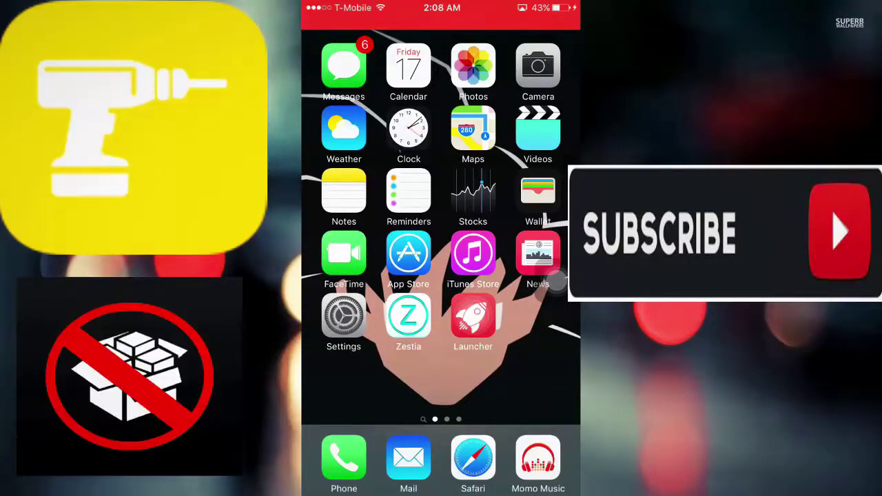
Step: Open the Magic Launcher App Store listing and swipe through its feature screenshots
left_click(473, 317)
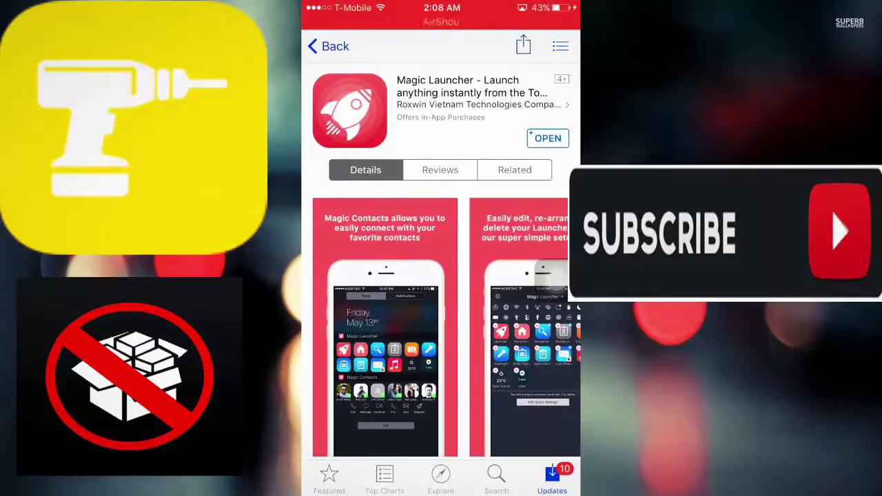
scroll(441, 276, "down", 2)
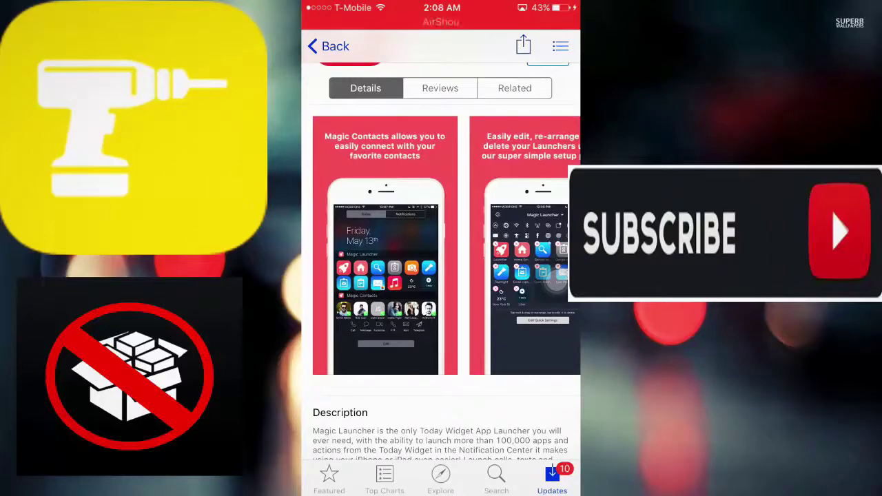
left_click_drag(414, 241, 386, 241)
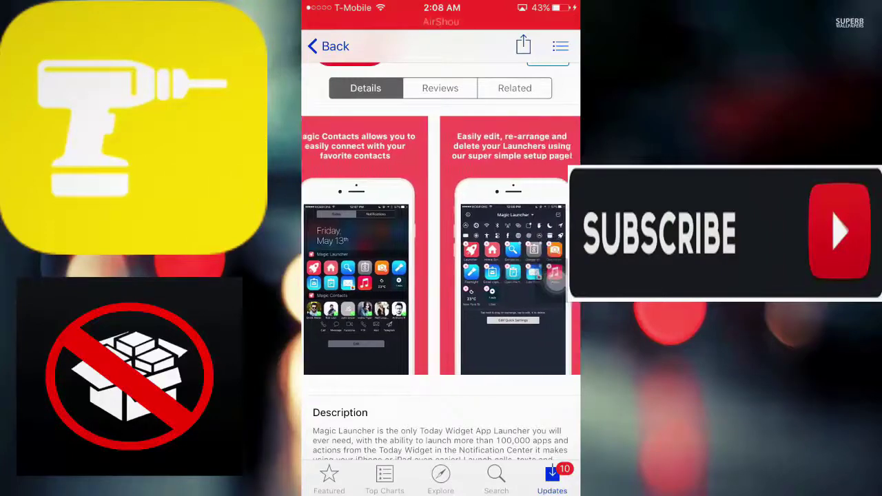
left_click_drag(524, 241, 344, 241)
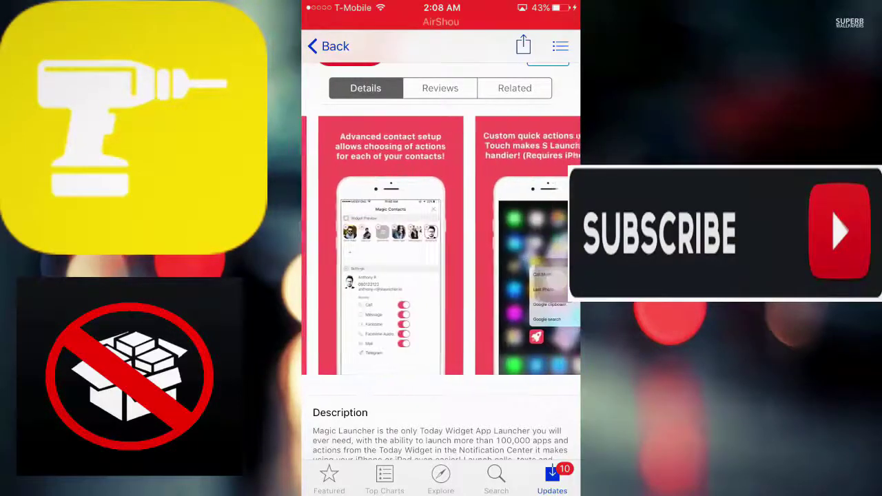
mouse_move(483, 241)
left_mouse_down()
mouse_move(428, 241)
mouse_move(524, 276)
left_mouse_up()
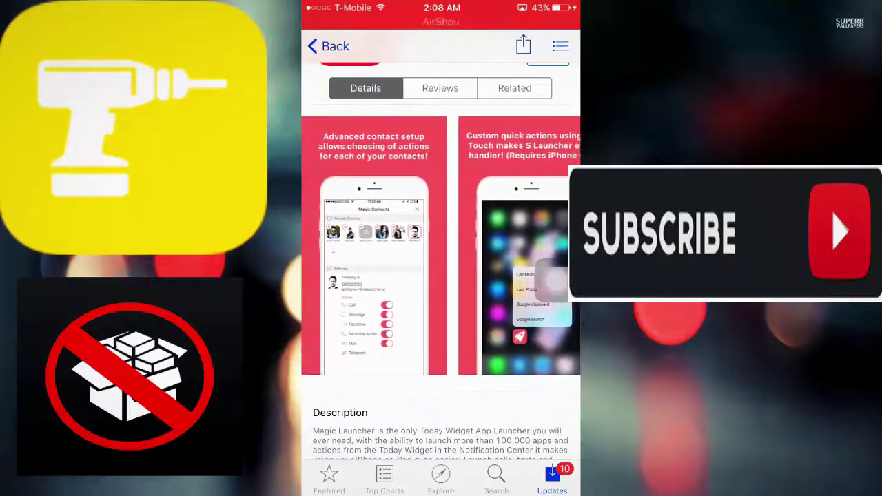
left_click_drag(441, 207, 441, 289)
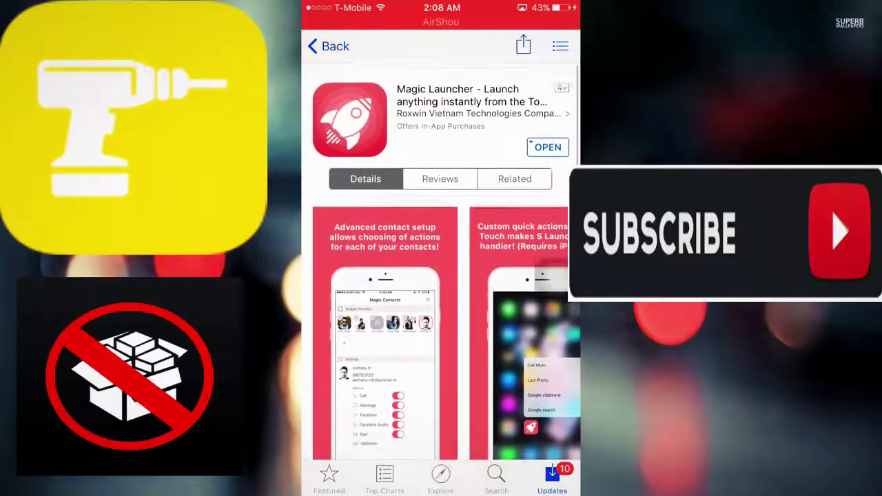
Step: Launch Magic Launcher, start a new App Launcher, and show the My Apps list
left_click(547, 138)
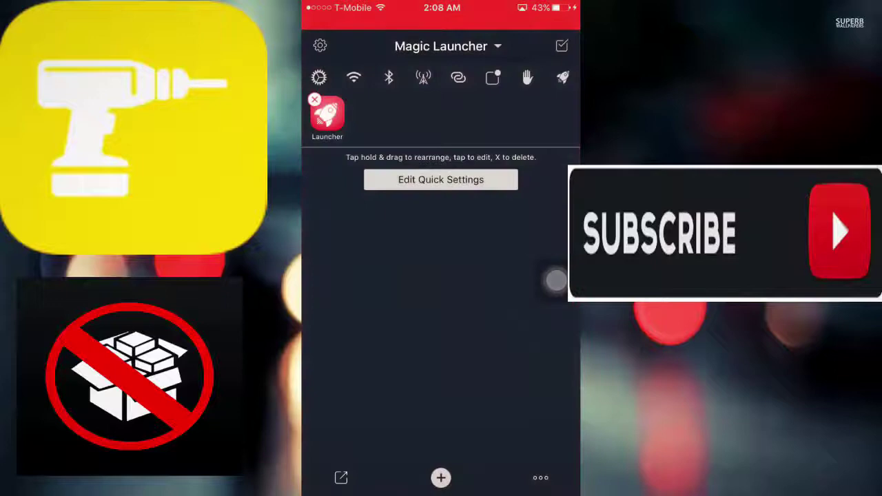
left_click_drag(557, 280, 480, 430)
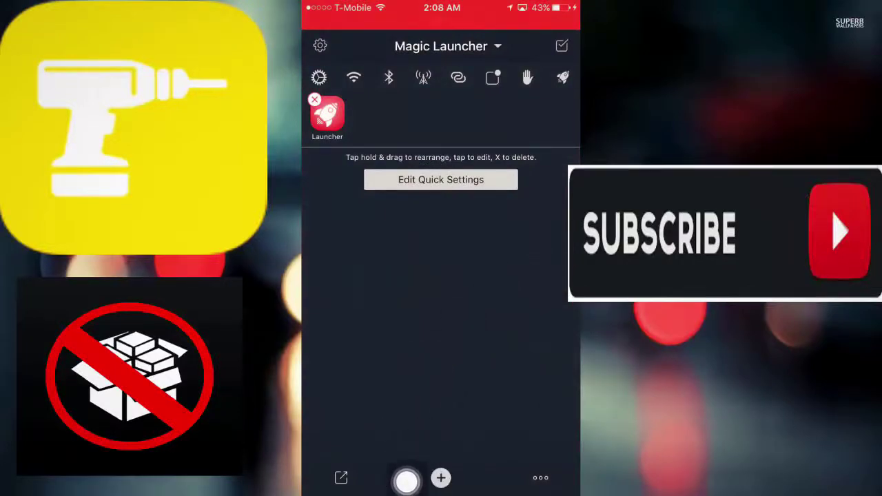
left_click_drag(479, 430, 555, 369)
left_click(441, 478)
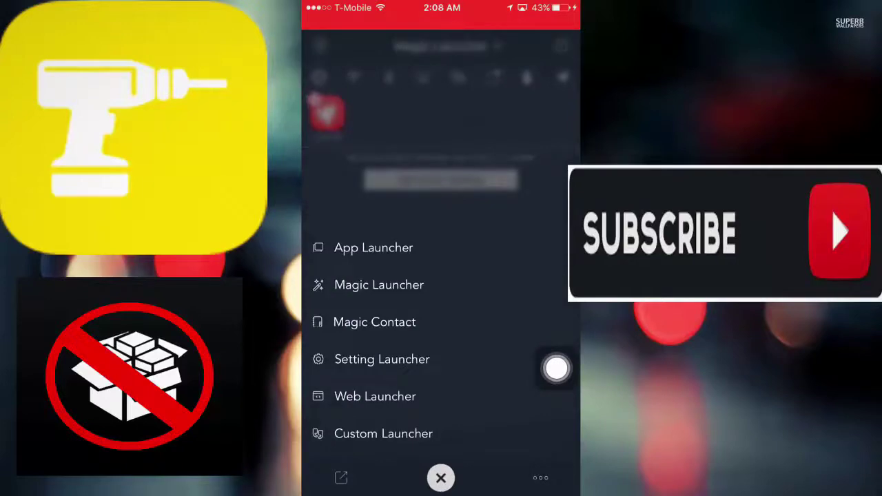
left_click(374, 248)
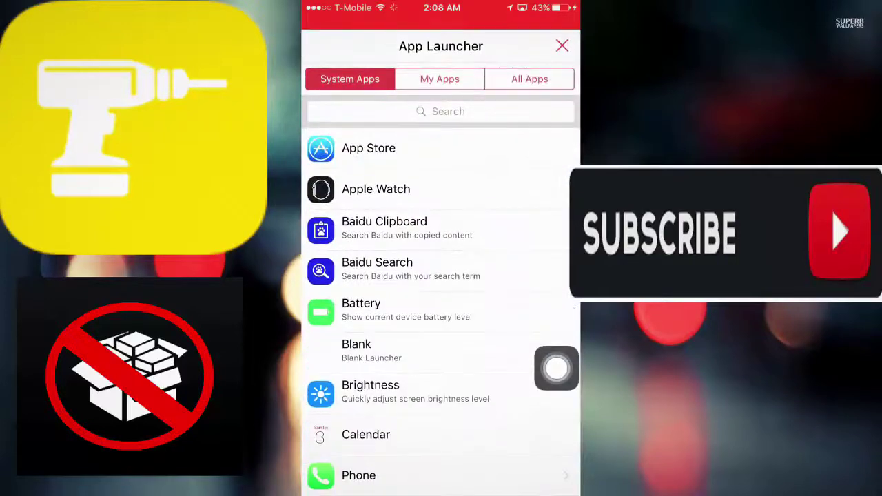
scroll(442, 297, "down", 15)
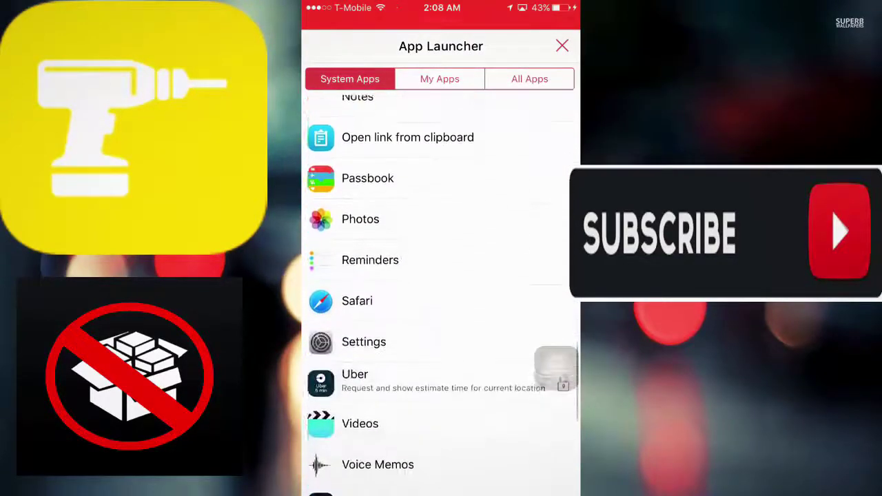
left_click(440, 79)
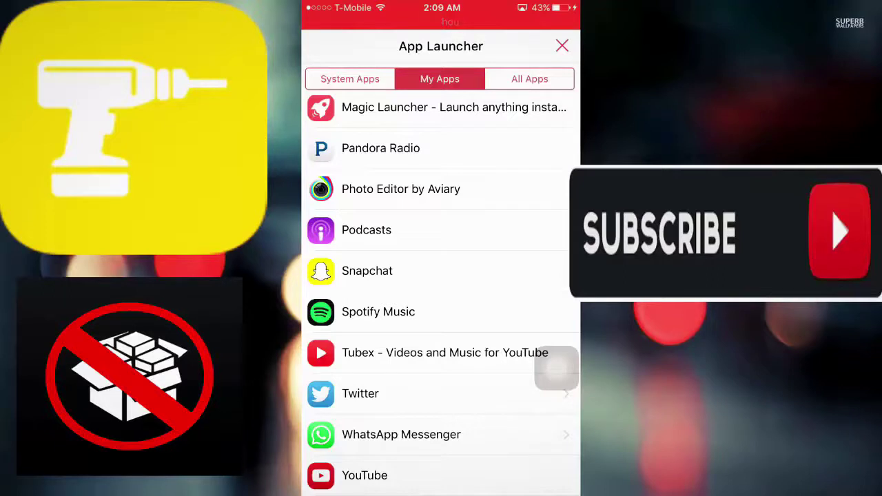
Step: Add Dropbox, Fandango Movies, Kik and Pandora Radio as launcher shortcuts
scroll(441, 296, "up", 10)
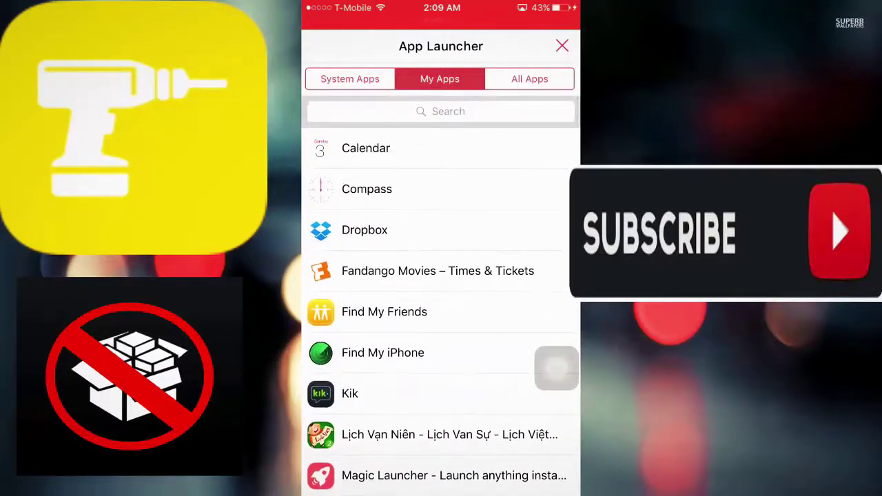
scroll(442, 296, "down", 10)
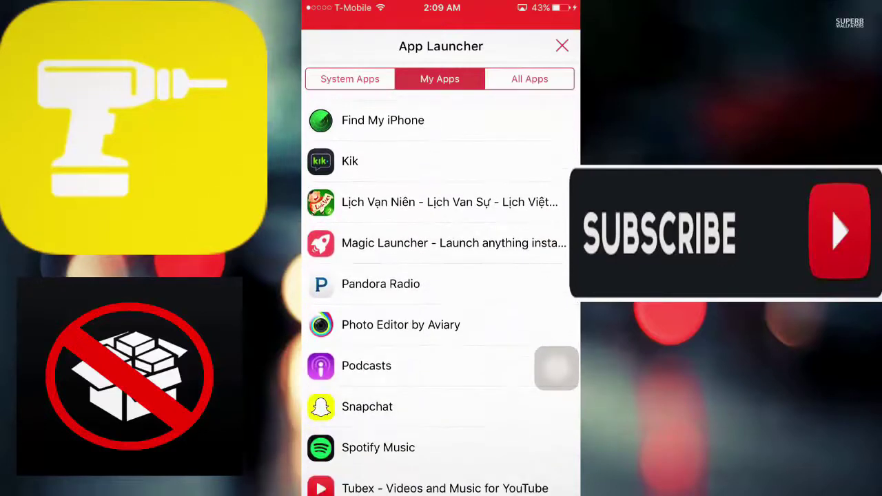
scroll(441, 297, "up", 10)
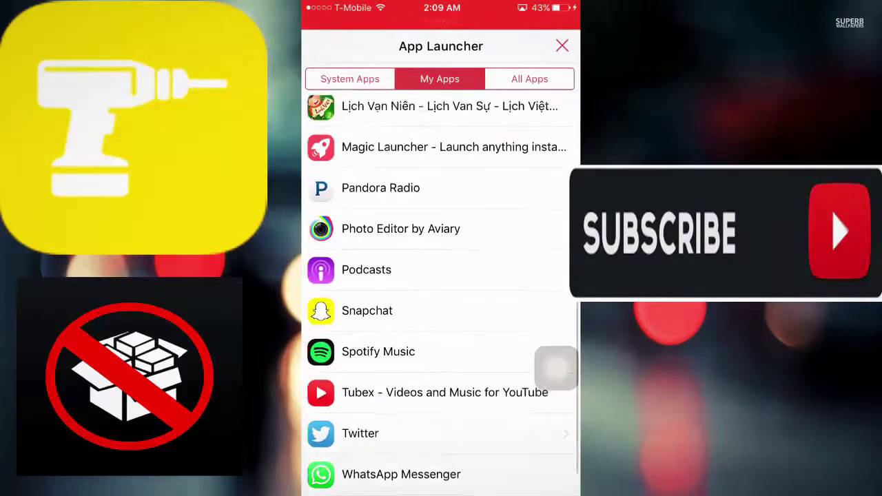
scroll(442, 297, "down", 2)
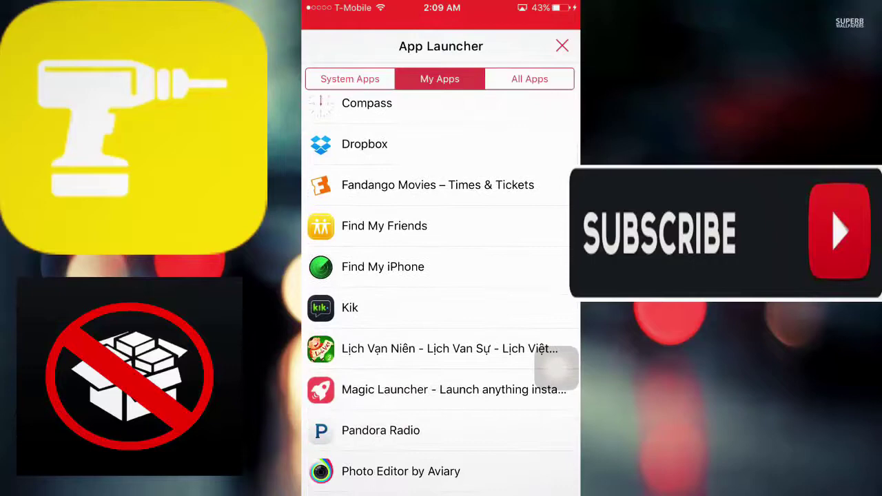
left_click(441, 144)
left_click(441, 185)
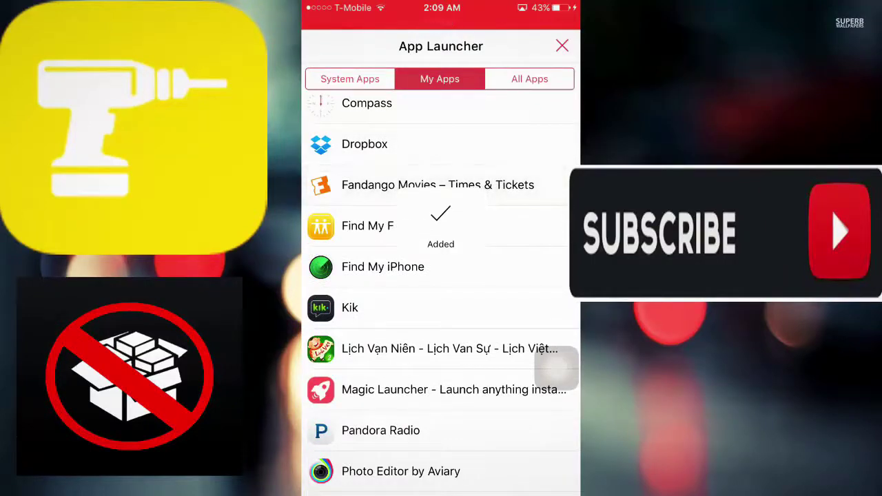
left_click(442, 267)
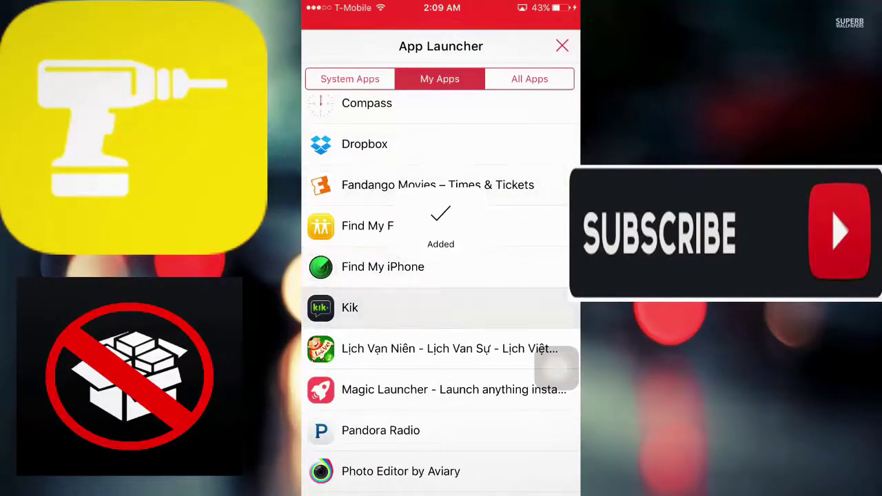
scroll(441, 307, "down", 3)
left_click(441, 278)
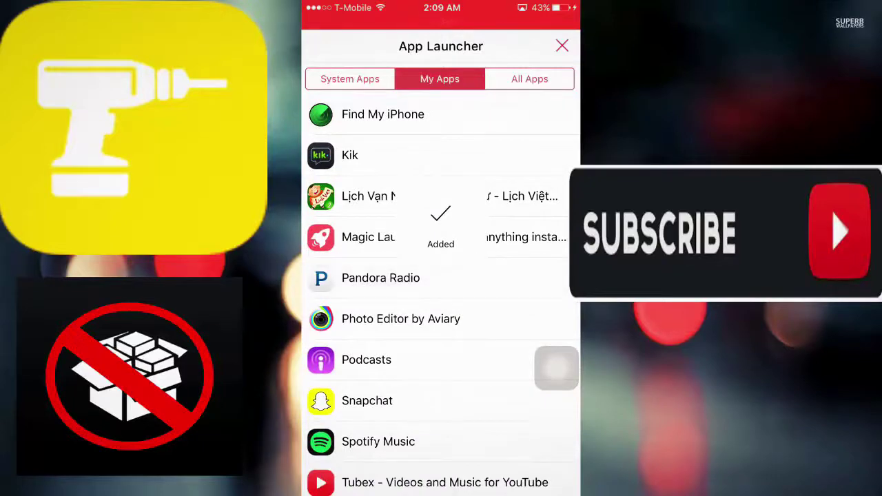
Step: Add Snapchat, then bring up Twitter's Launch App and Tweet options
scroll(441, 297, "down", 2)
scroll(442, 296, "up", 2)
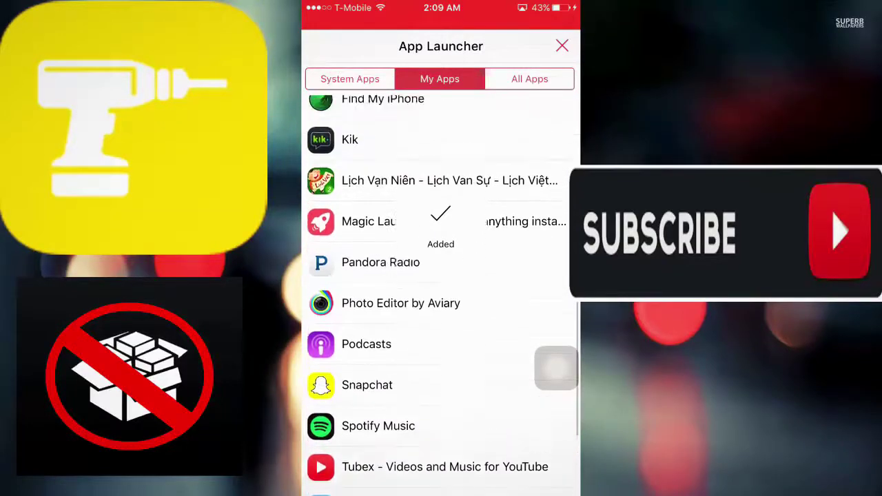
scroll(442, 297, "down", 2)
left_click(441, 326)
scroll(441, 296, "down", 2)
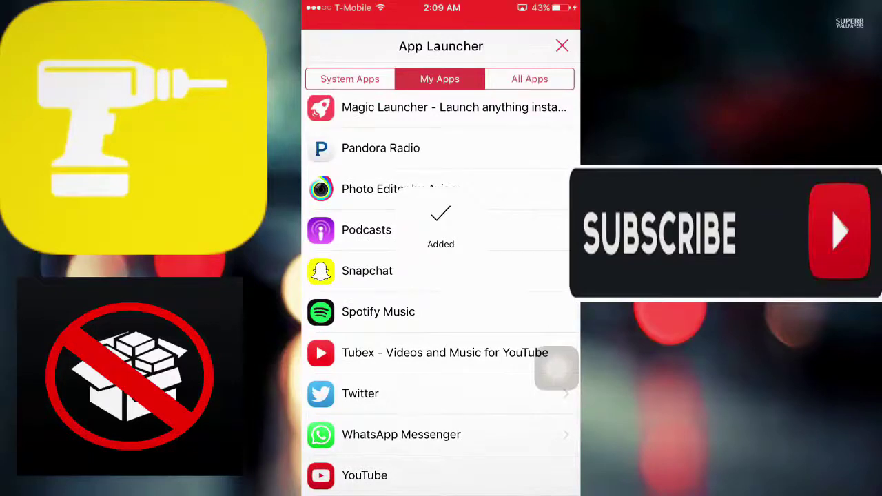
left_click(413, 394)
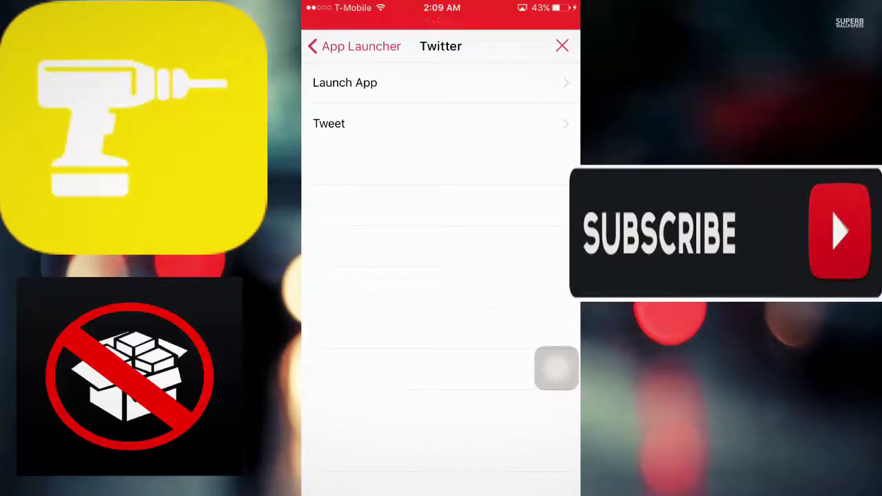
Step: Save Twitter's Launch App shortcut, try moving Snapchat to the first slot, and go Home
left_click(345, 82)
left_click(562, 46)
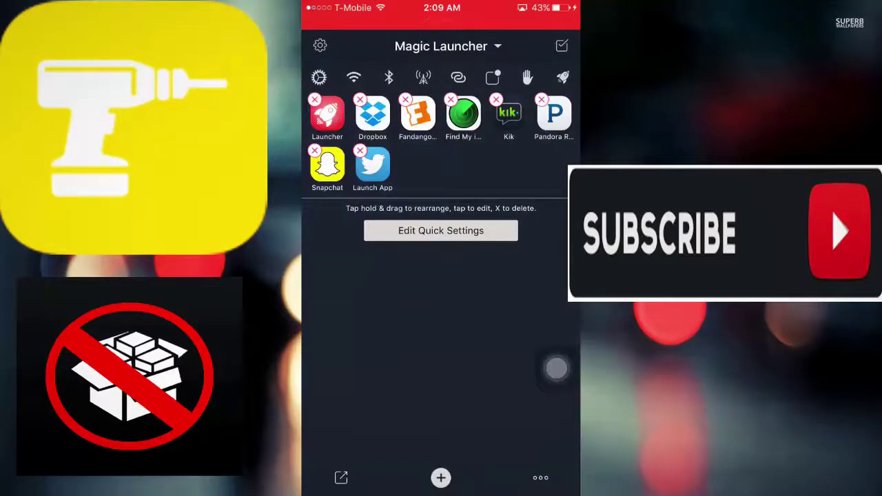
mouse_move(327, 161)
left_mouse_down()
mouse_move(338, 113)
mouse_move(314, 111)
mouse_move(449, 103)
mouse_move(447, 113)
mouse_move(481, 99)
mouse_move(504, 111)
mouse_move(498, 122)
mouse_move(569, 152)
mouse_move(557, 153)
left_mouse_up()
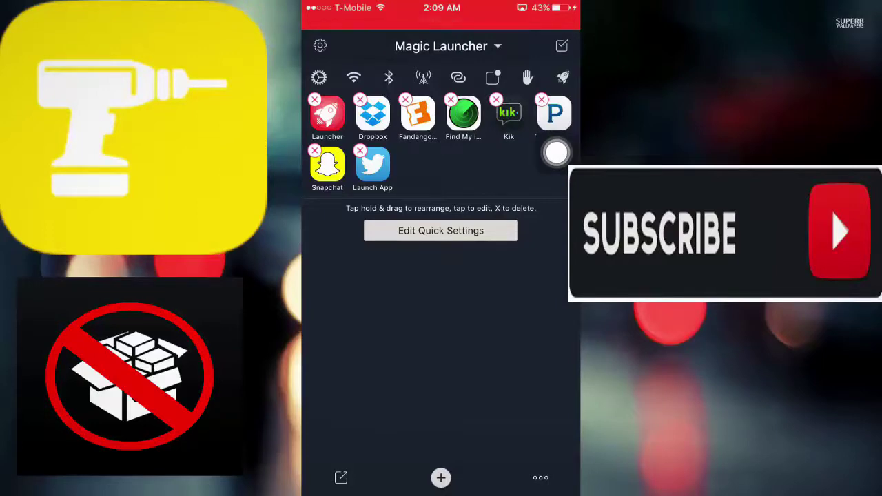
key("super")
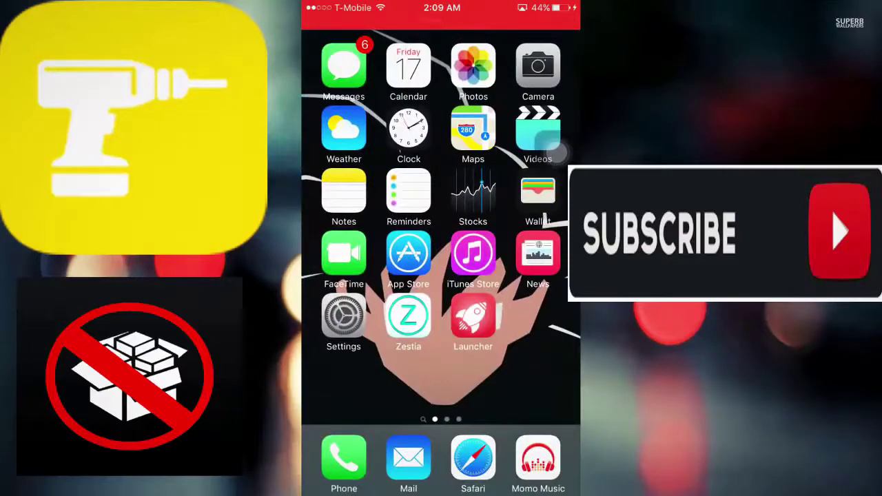
left_click_drag(557, 8, 557, 152)
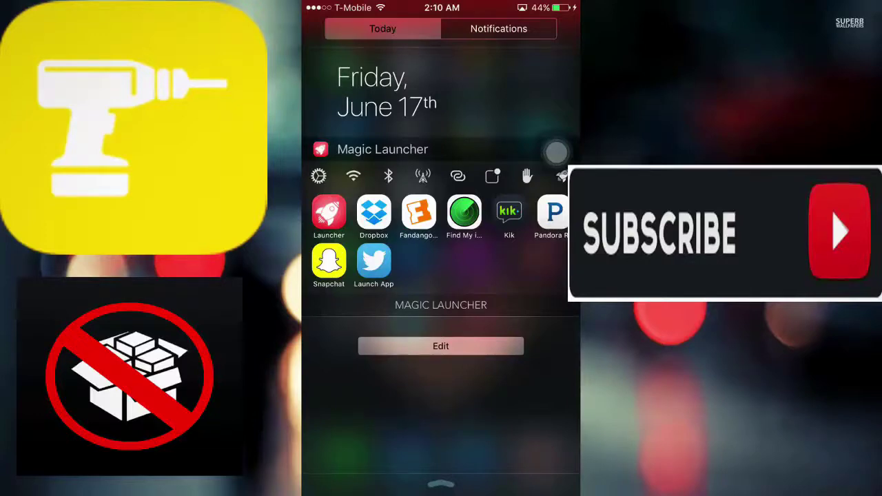
left_click(441, 346)
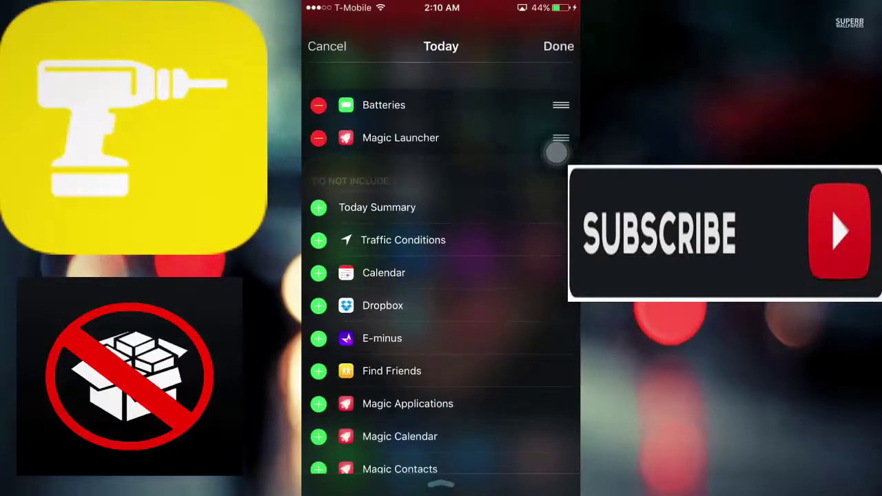
left_click(318, 137)
left_click(551, 138)
left_click(558, 47)
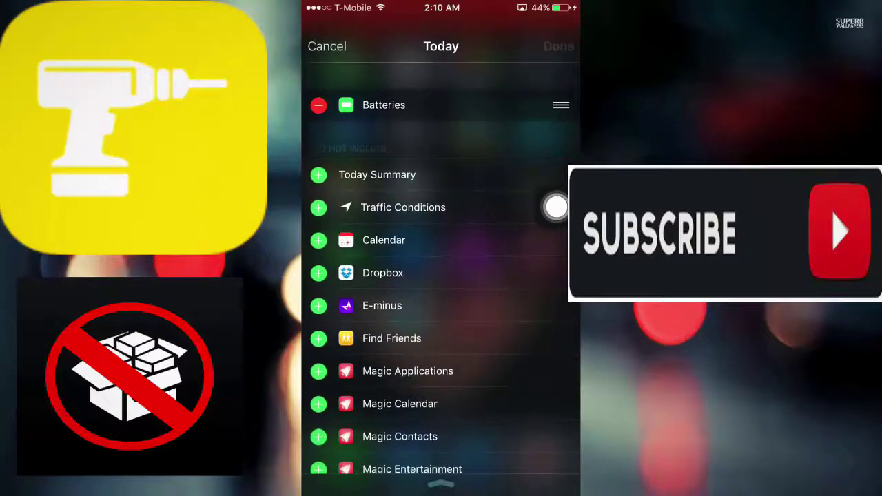
left_click(413, 166)
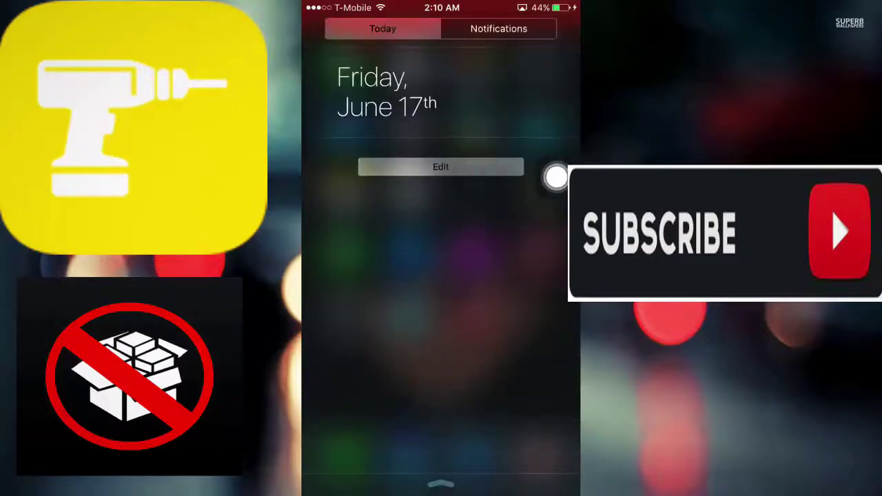
scroll(556, 177, "down", 5)
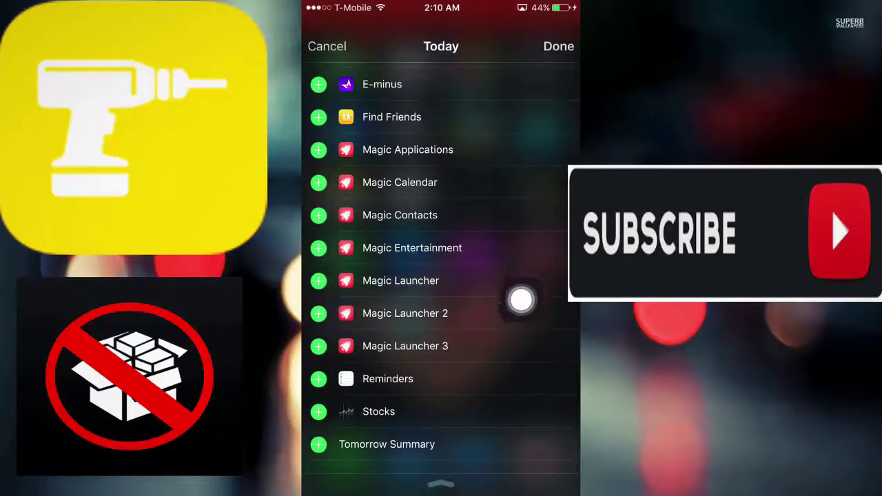
left_click(329, 339)
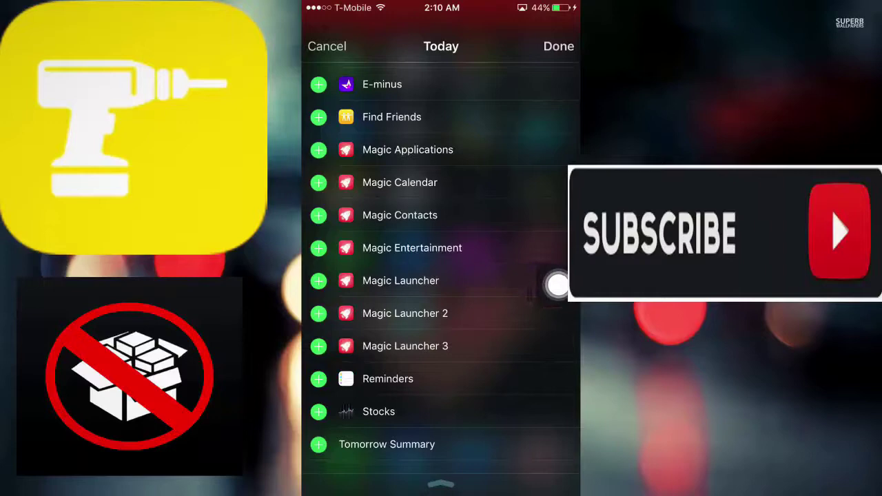
left_click(318, 280)
scroll(442, 276, "up", 5)
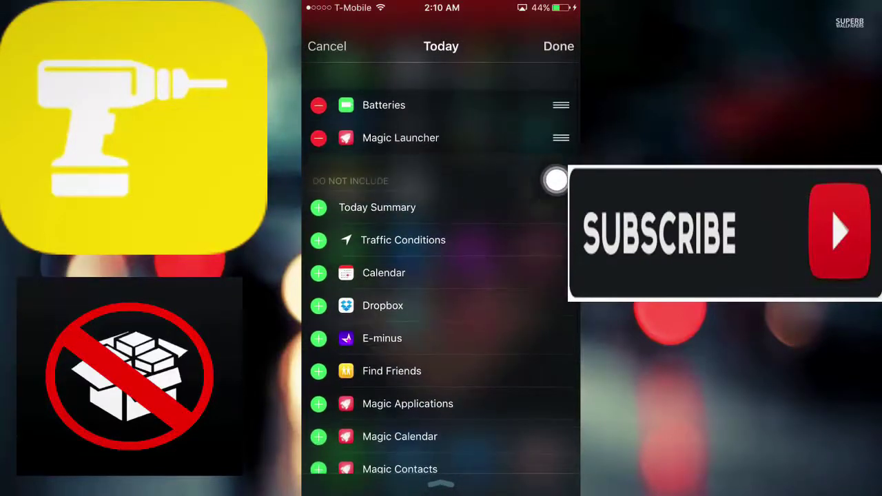
left_click(558, 46)
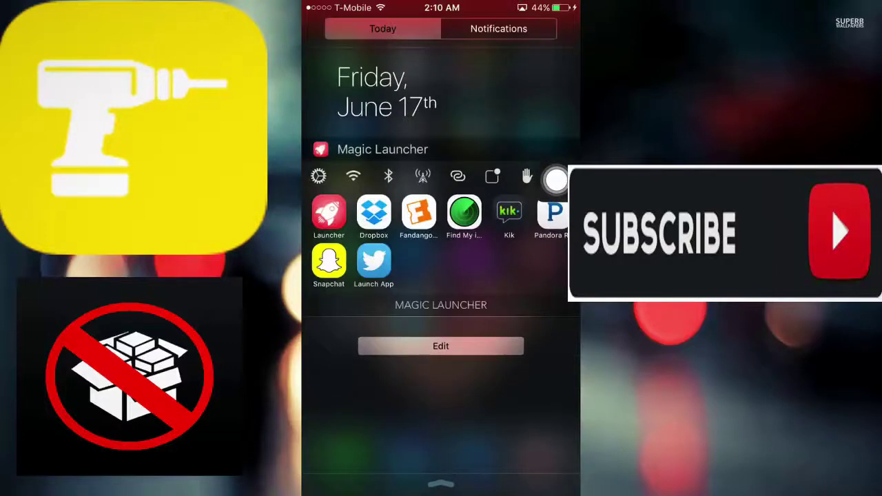
left_click(318, 176)
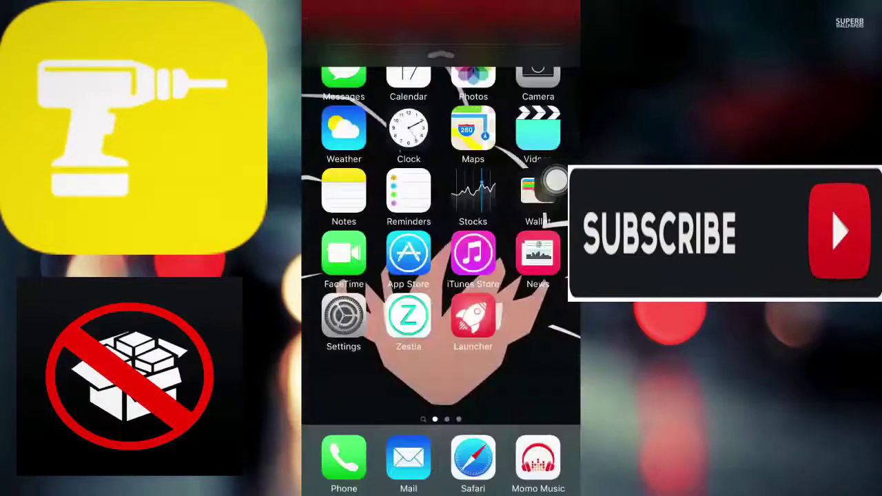
left_click_drag(441, 4, 442, 310)
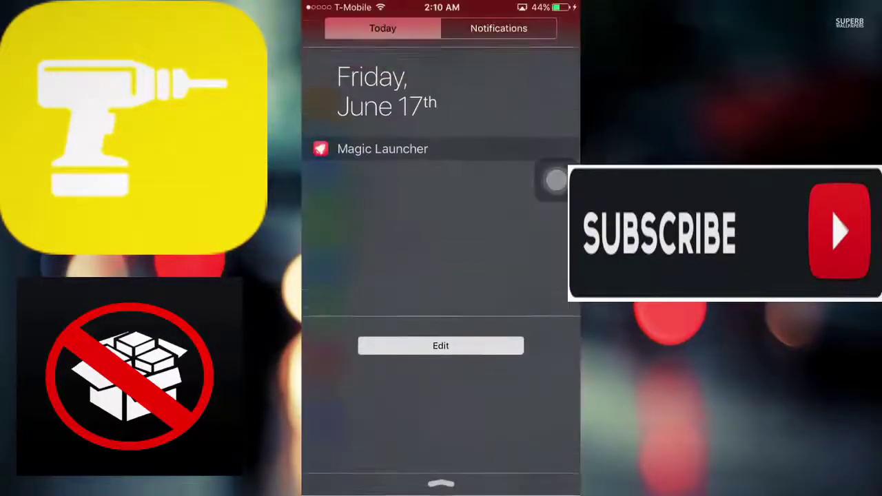
left_click(353, 176)
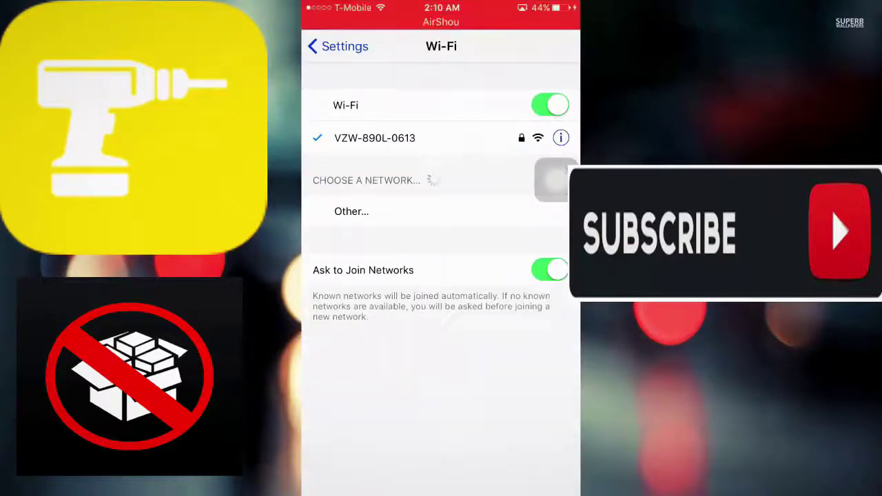
left_click_drag(441, 3, 441, 310)
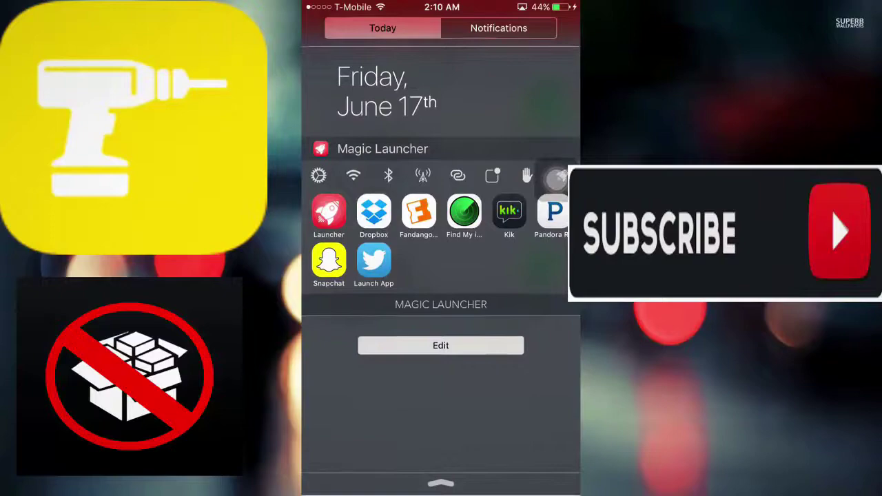
left_click(329, 262)
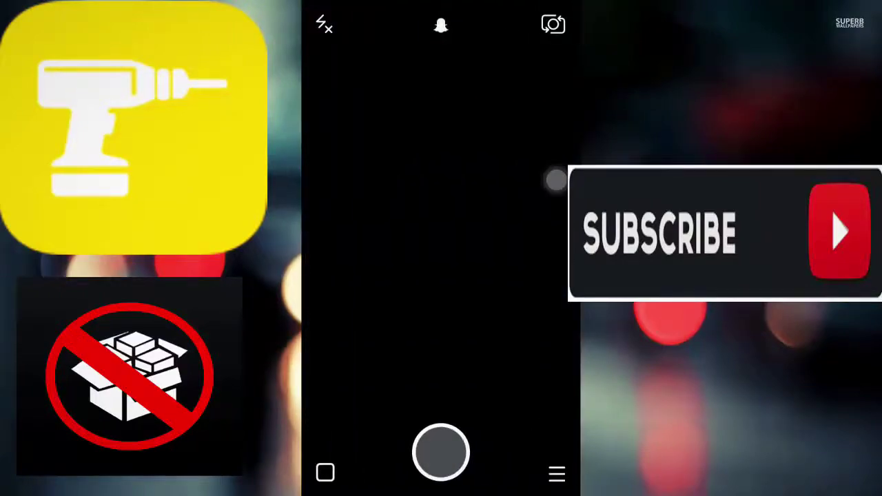
left_click(556, 181)
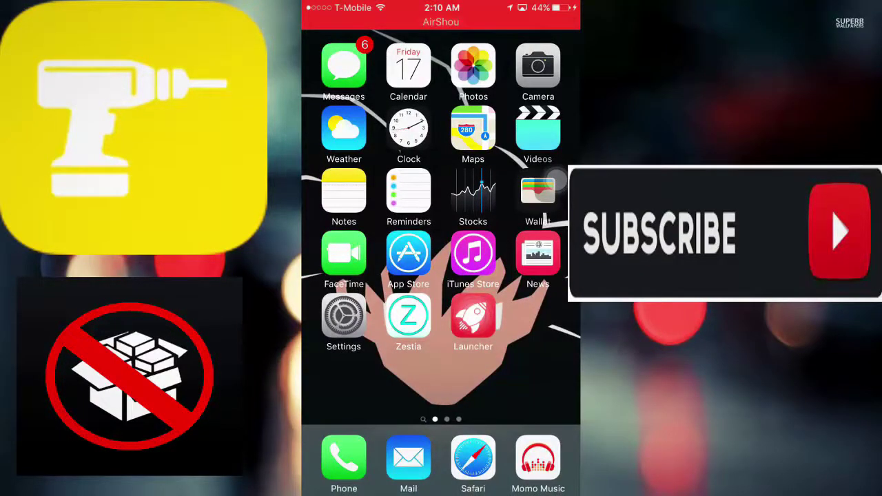
left_click_drag(524, 276, 344, 275)
left_click(529, 59)
left_click(371, 173)
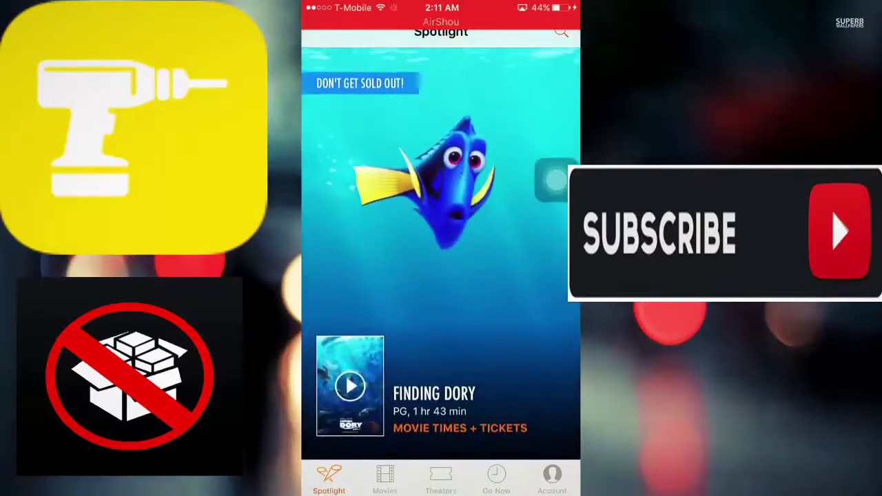
key("super")
key("super")
key("super")
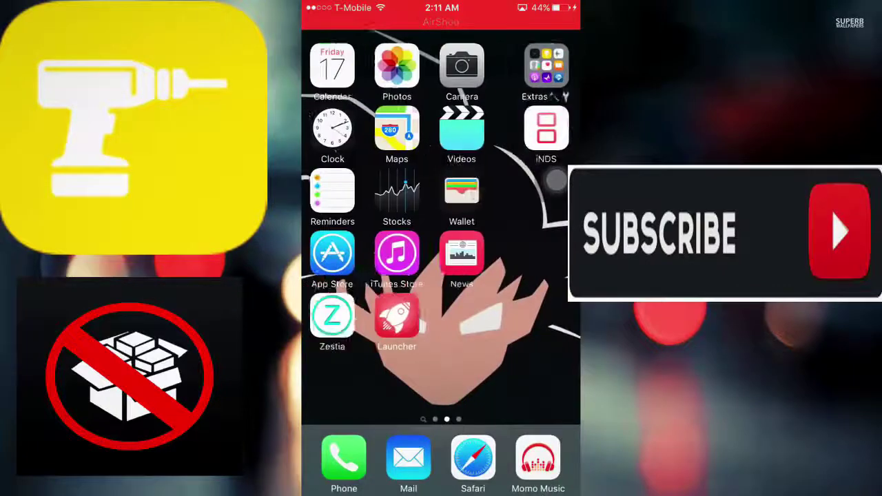